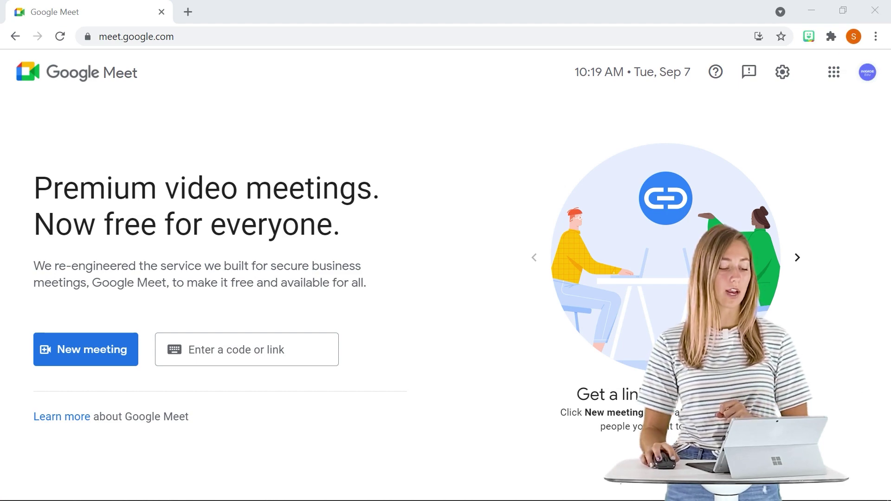
- Start an instant Google Meet call from the New meeting options
{"action": "left_click", "coordinate": [104, 362]}
{"action": "left_click", "coordinate": [108, 378]}
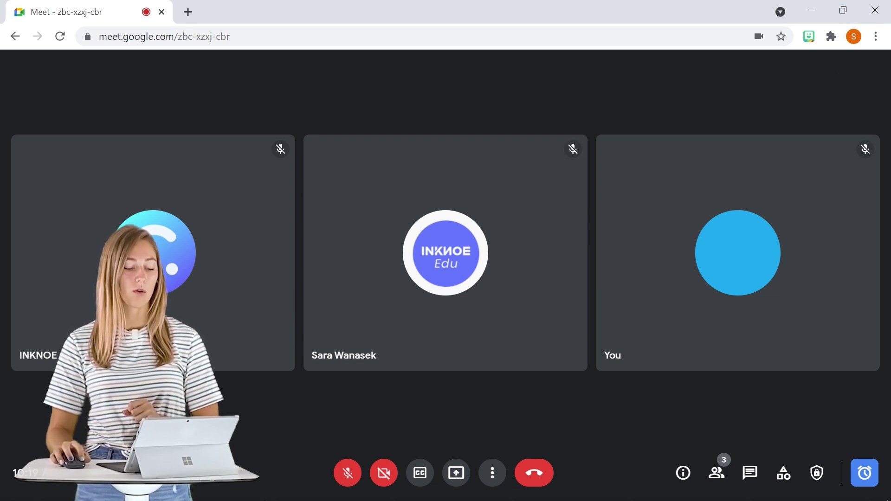
- Run the GreekRootsInteractiveFlashCards-1 deck as a slideshow, shrunk into a smaller window
{"action": "left_click", "coordinate": [259, 487]}
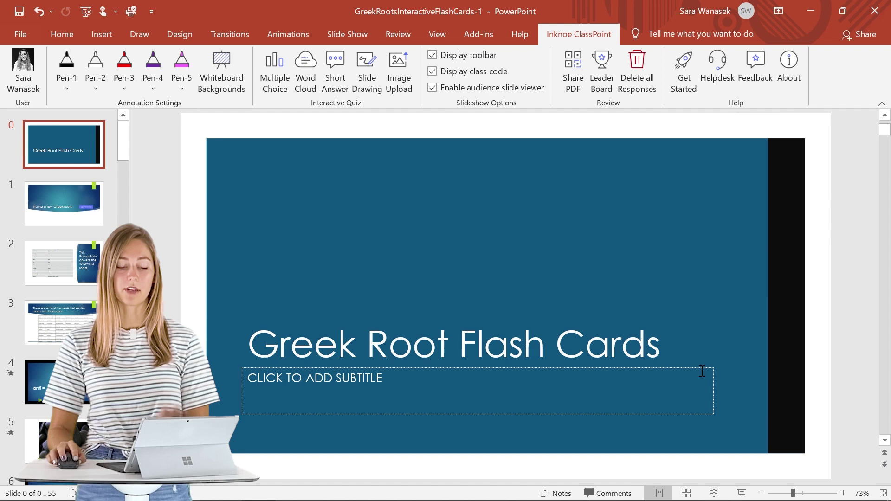
{"action": "left_click", "coordinate": [715, 493]}
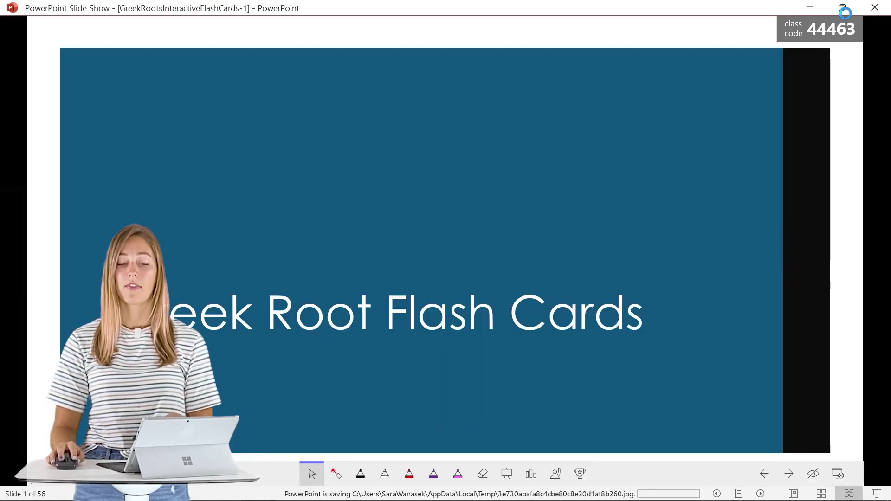
{"action": "left_click", "coordinate": [845, 12]}
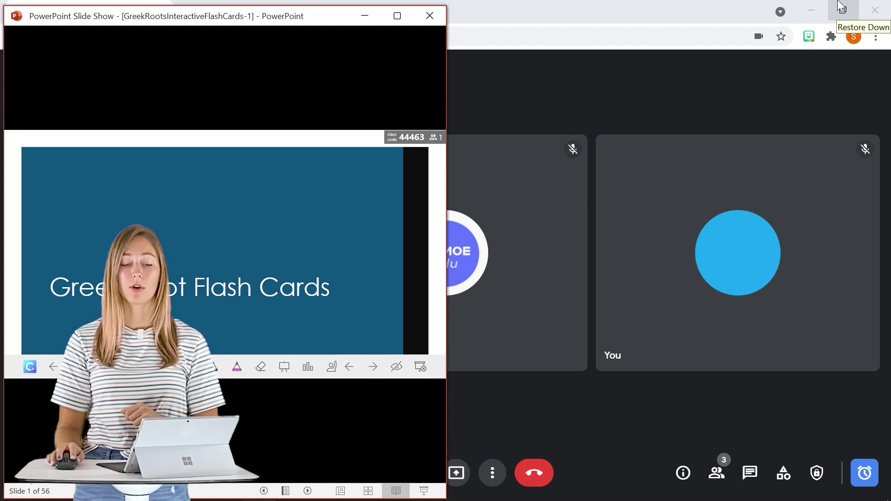
- Share your entire screen to the call and shrink the Meet window beside the slideshow
{"action": "left_click", "coordinate": [731, 93]}
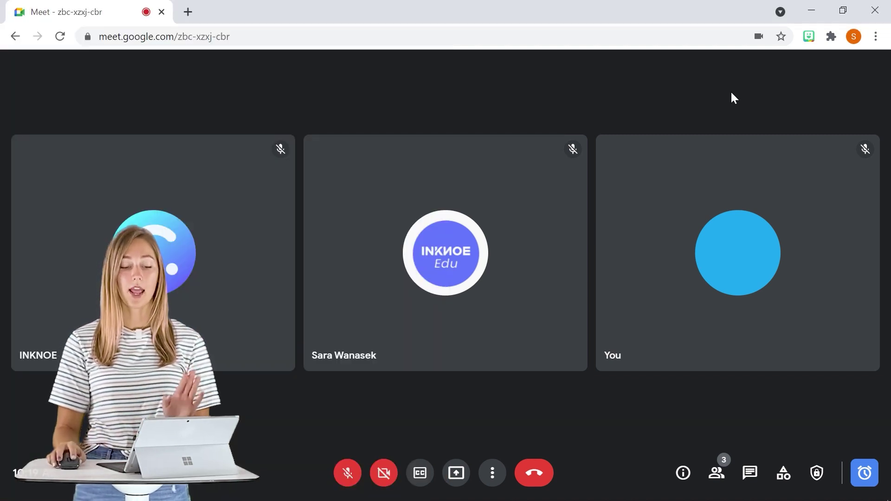
{"action": "left_click", "coordinate": [458, 482]}
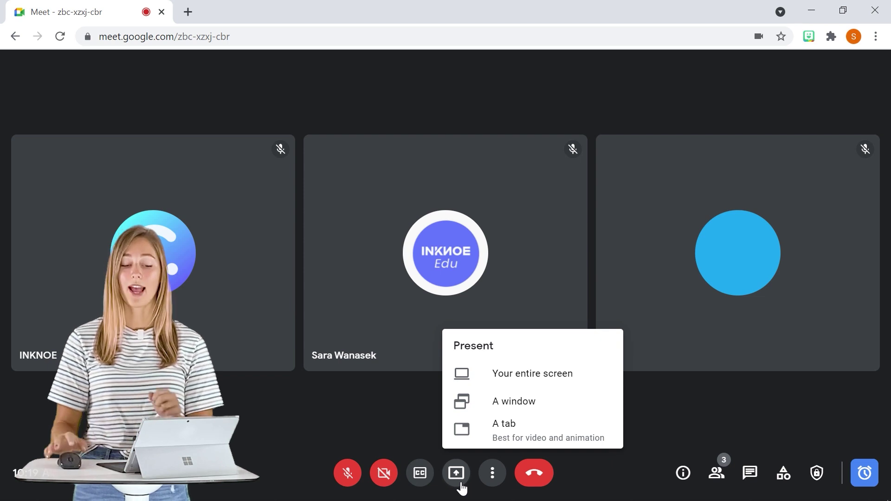
{"action": "left_click", "coordinate": [538, 373]}
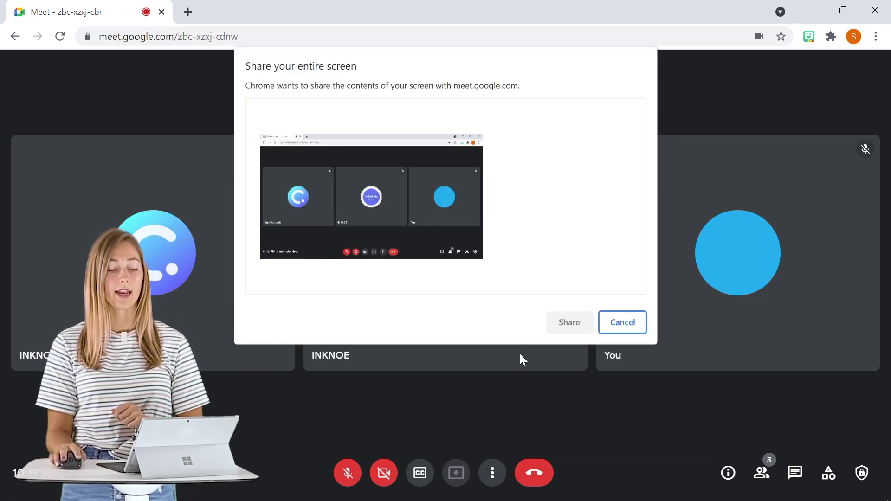
{"action": "left_click", "coordinate": [395, 224]}
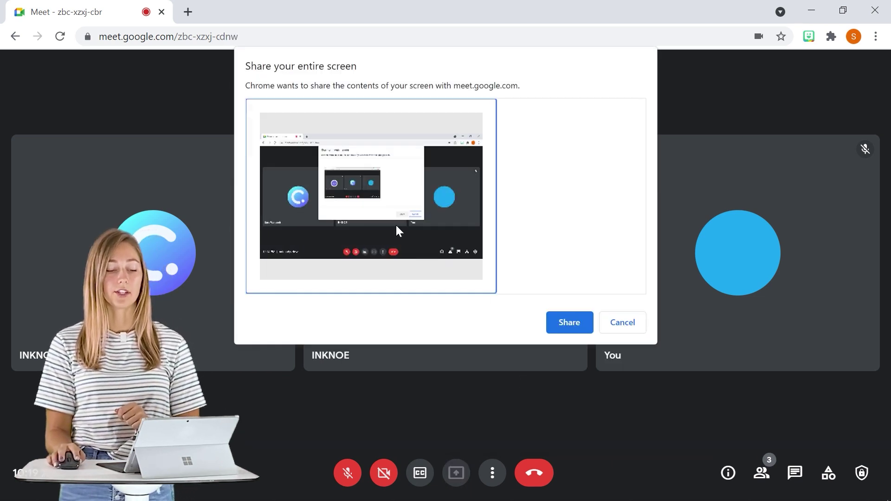
{"action": "left_click", "coordinate": [568, 322]}
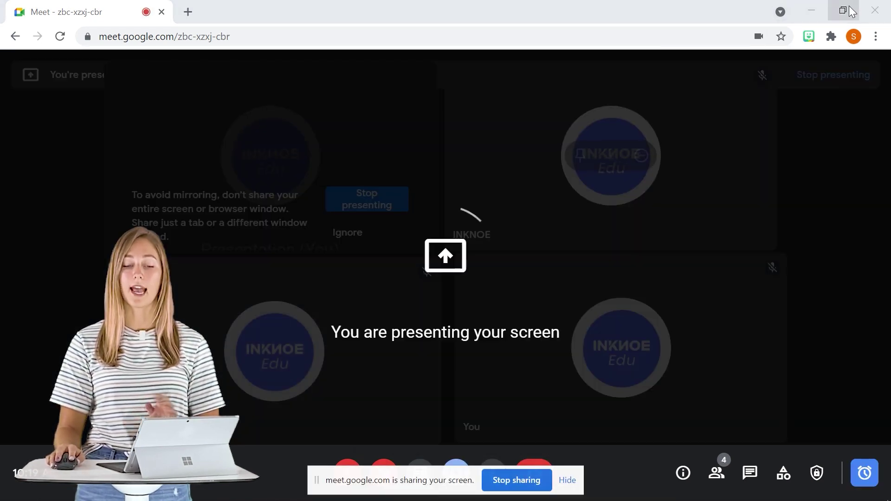
{"action": "left_click", "coordinate": [853, 11]}
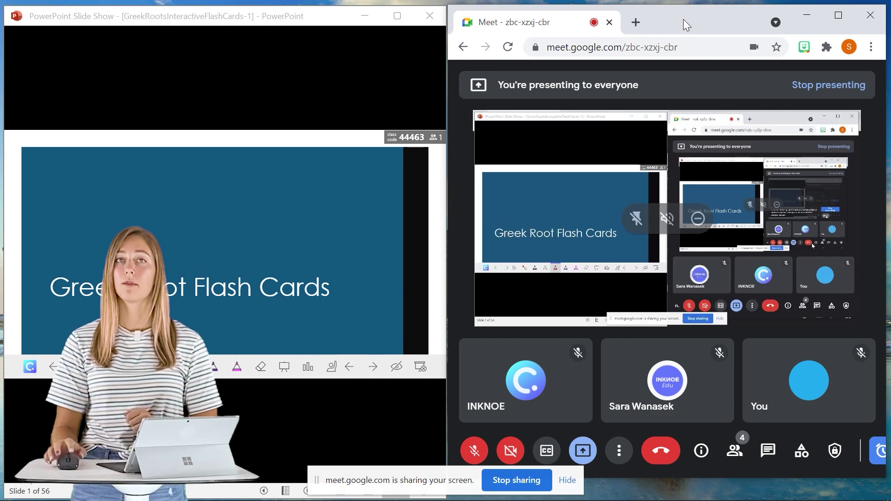
- Open the in-call messages, advance to slide 2, and launch its ClassPoint Word Cloud
{"action": "left_click", "coordinate": [768, 450]}
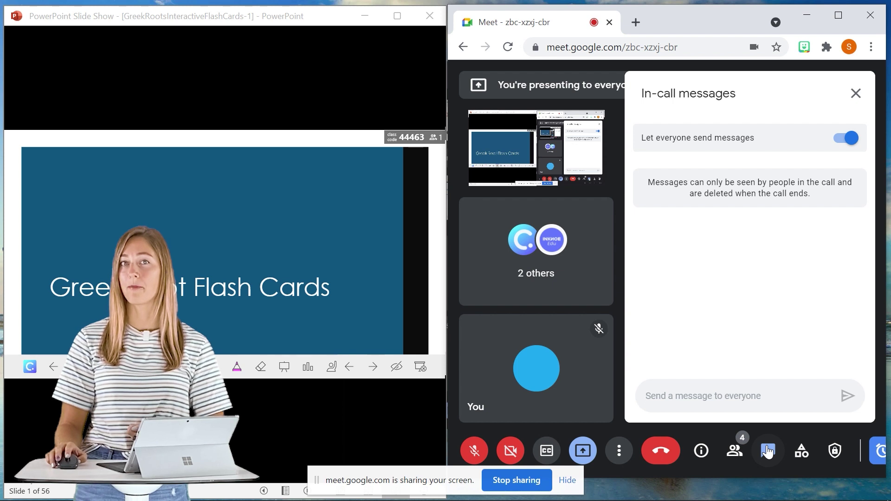
{"action": "left_click", "coordinate": [327, 369]}
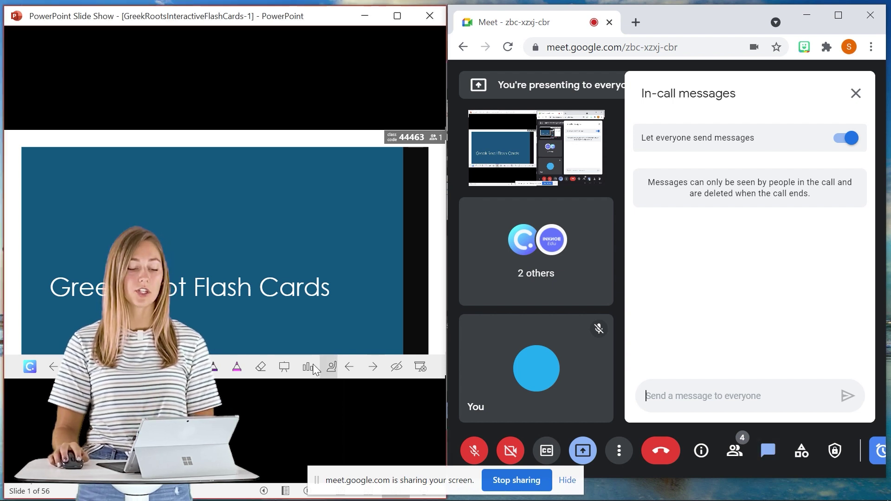
{"action": "left_click", "coordinate": [371, 369]}
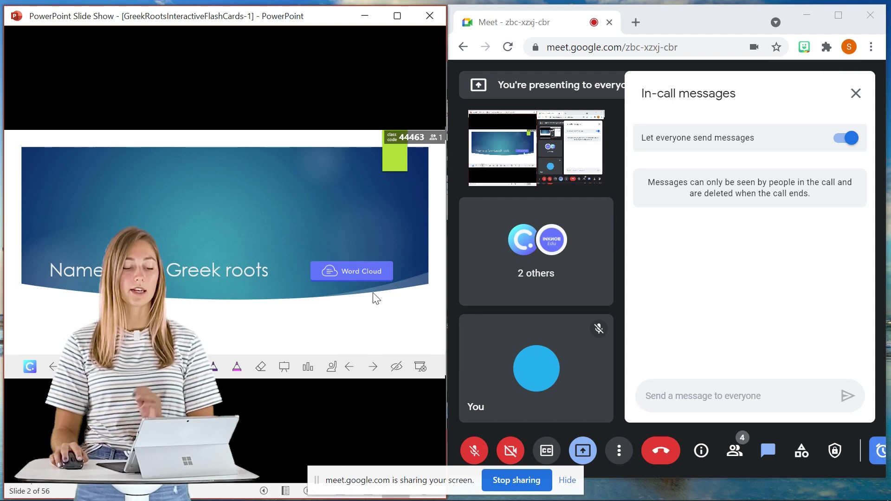
{"action": "left_click", "coordinate": [370, 278]}
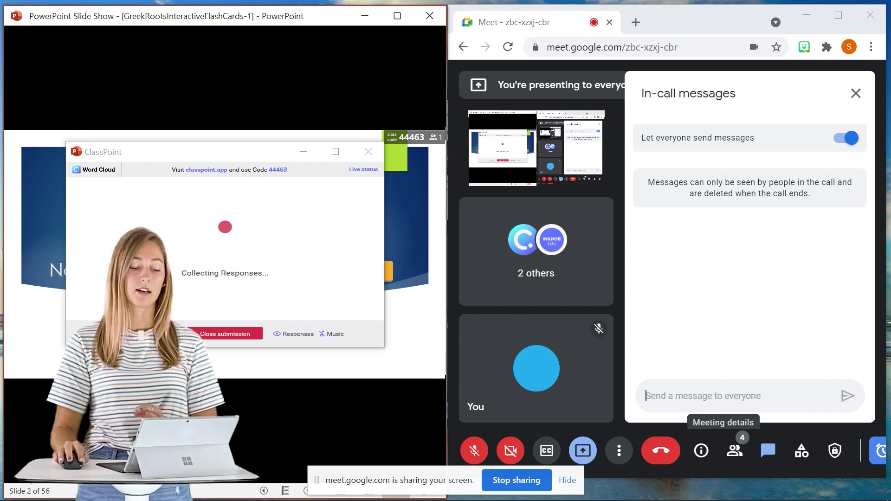
- Mute the ClassPoint Word Cloud background music
{"action": "left_click", "coordinate": [325, 334]}
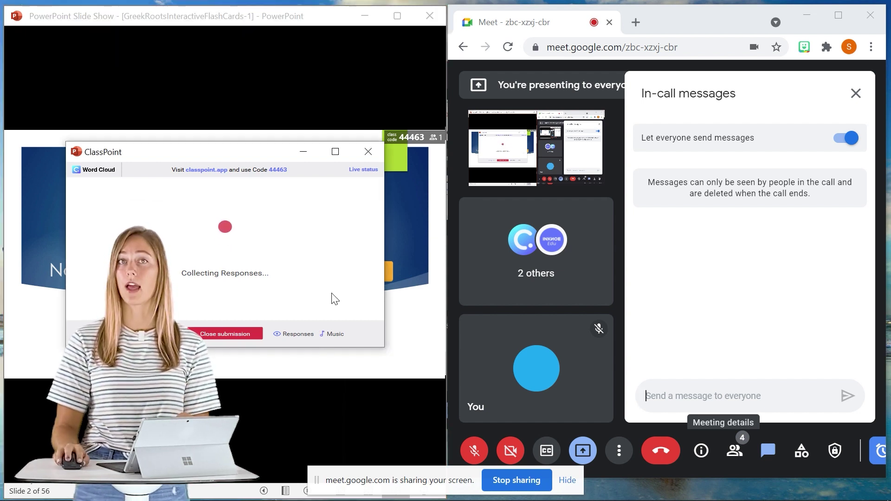
{"action": "left_click", "coordinate": [330, 334]}
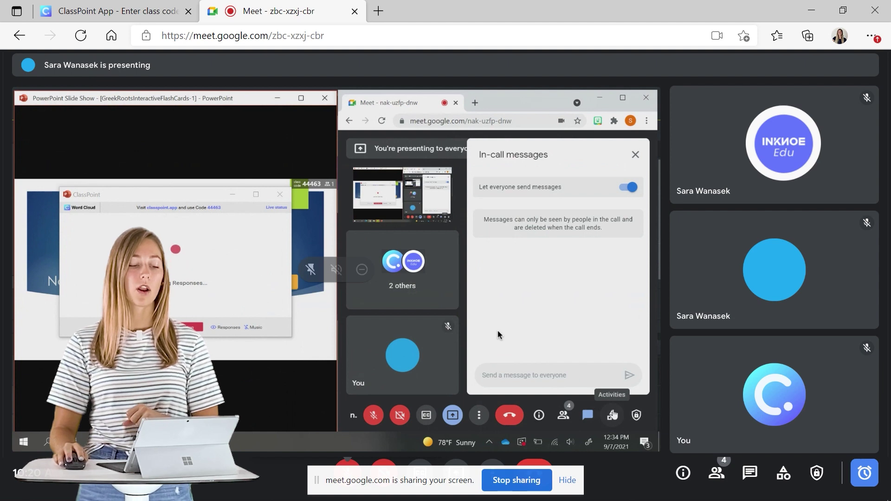
- Detach the ClassPoint student page into its own smaller window and bring the Meet call forward
{"action": "left_click", "coordinate": [142, 13]}
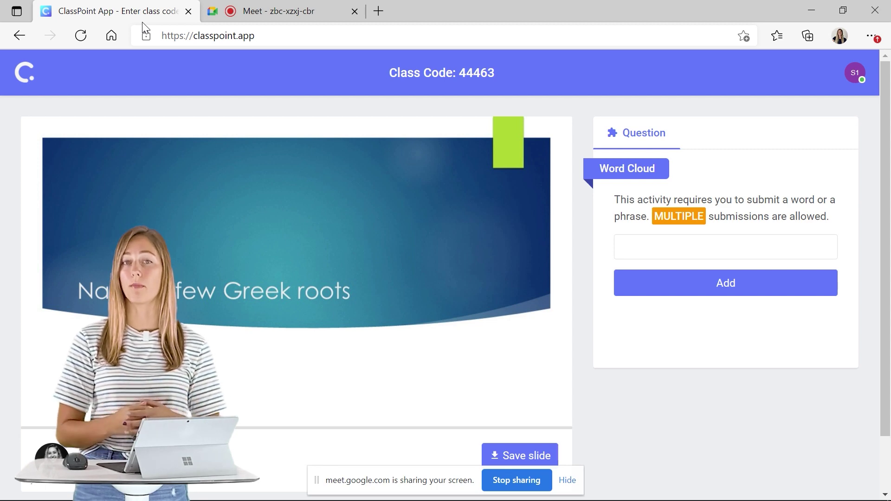
{"action": "left_click_drag", "start_coordinate": [127, 10], "coordinate": [313, 15]}
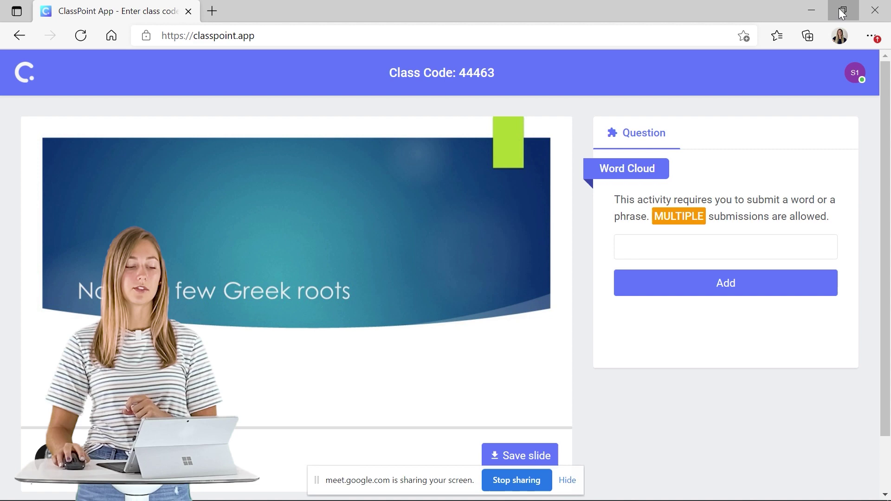
{"action": "left_click", "coordinate": [843, 10]}
{"action": "left_click", "coordinate": [302, 19]}
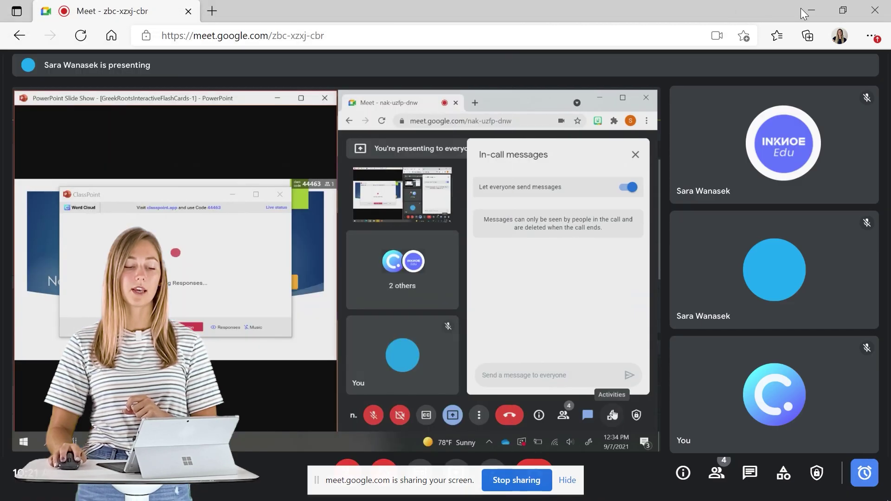
- On the ClassPoint student page, dismiss the slide preview and submit 'anti' to the Word Cloud
{"action": "left_click", "coordinate": [843, 10]}
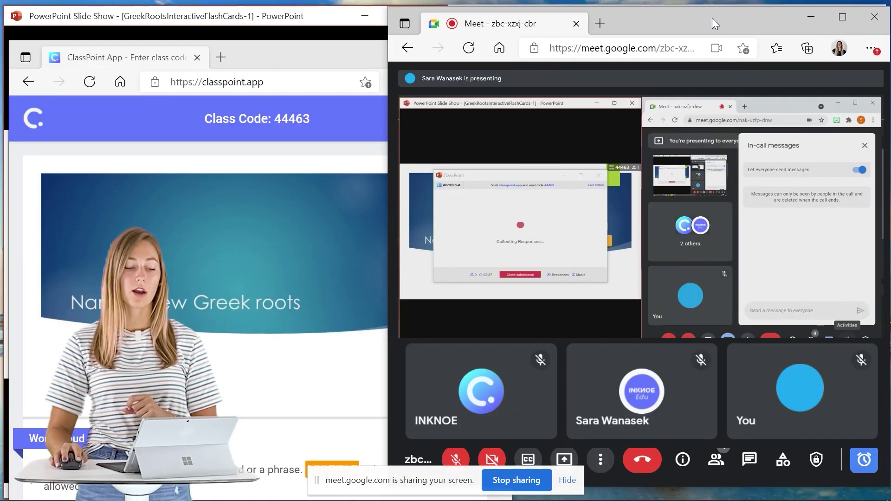
{"action": "left_click", "coordinate": [67, 203]}
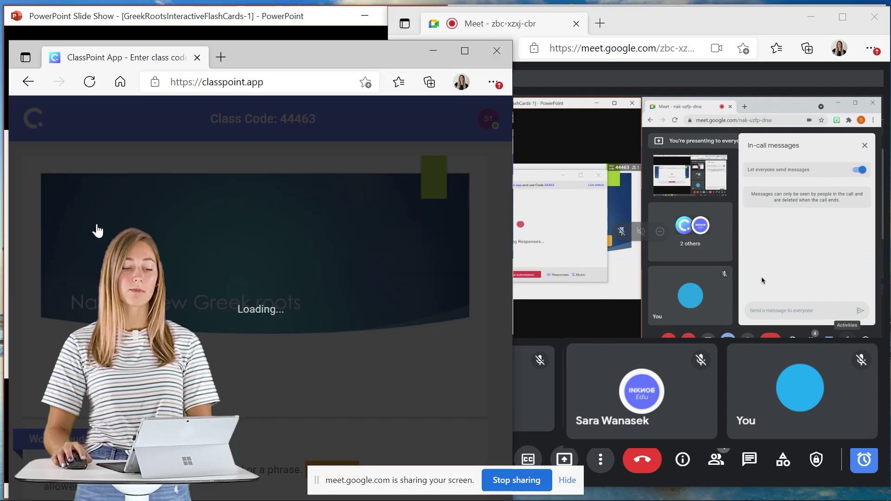
{"action": "left_click", "coordinate": [212, 154]}
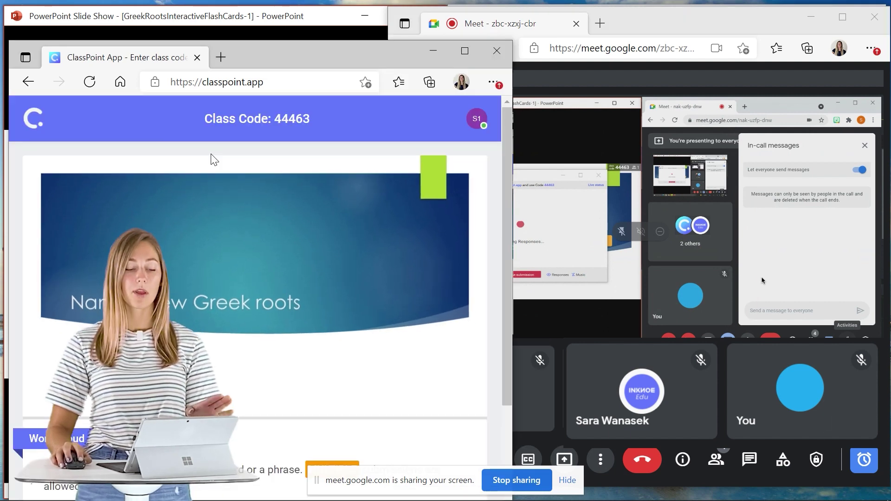
{"action": "scroll", "coordinate": [249, 363], "scroll_direction": "down", "scroll_amount": 2}
{"action": "scroll", "coordinate": [249, 363], "scroll_direction": "down", "scroll_amount": 1}
{"action": "left_click", "coordinate": [215, 365]}
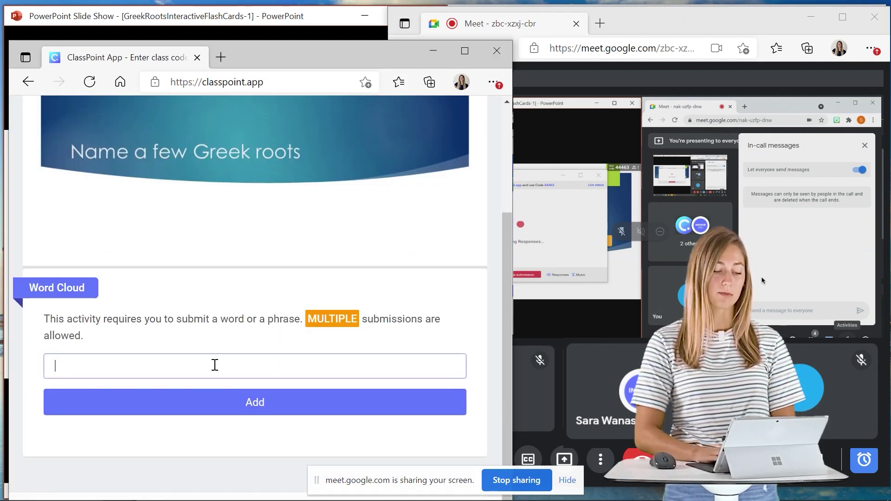
{"action": "type", "text": "anti"}
{"action": "key", "text": "Return"}
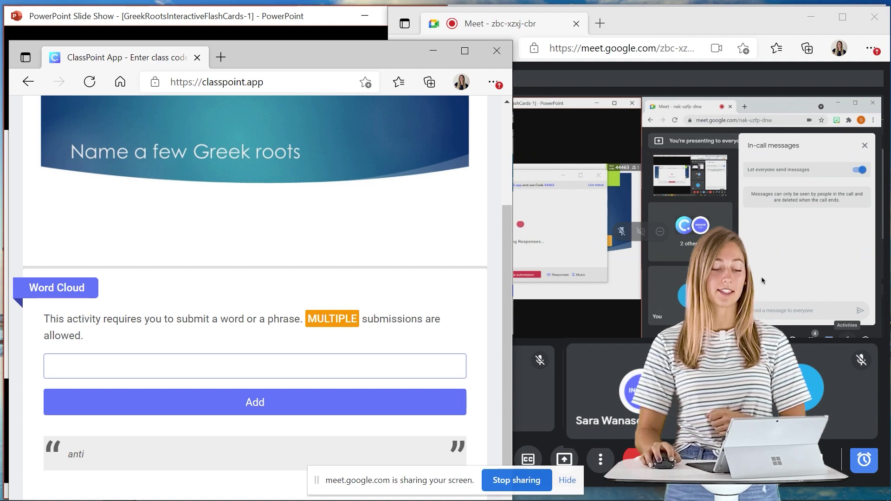
- Return to the slideshow, close Word Cloud submissions, and save the results for review
{"action": "mouse_move", "coordinate": [172, 471]}
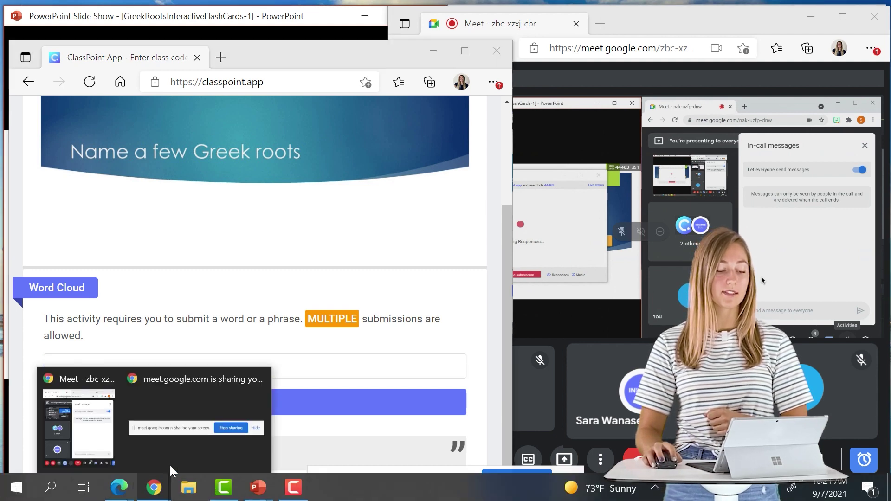
{"action": "left_click", "coordinate": [78, 425]}
{"action": "mouse_move", "coordinate": [258, 488]}
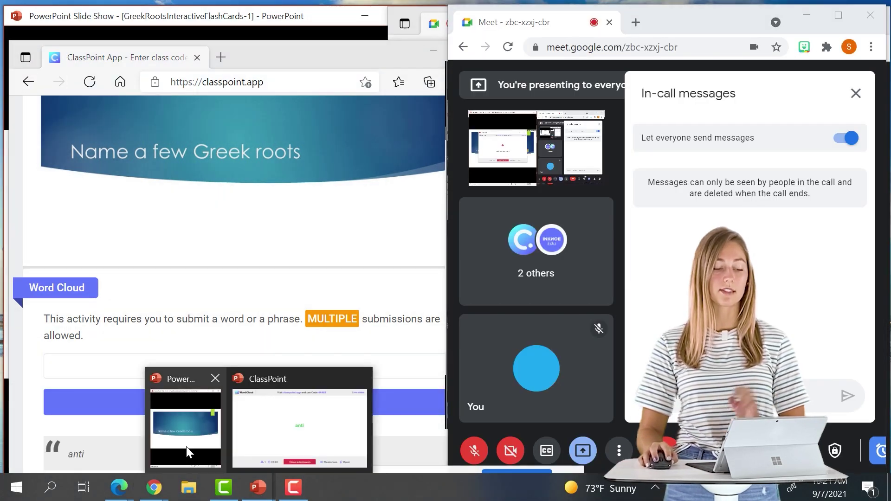
{"action": "left_click", "coordinate": [188, 453]}
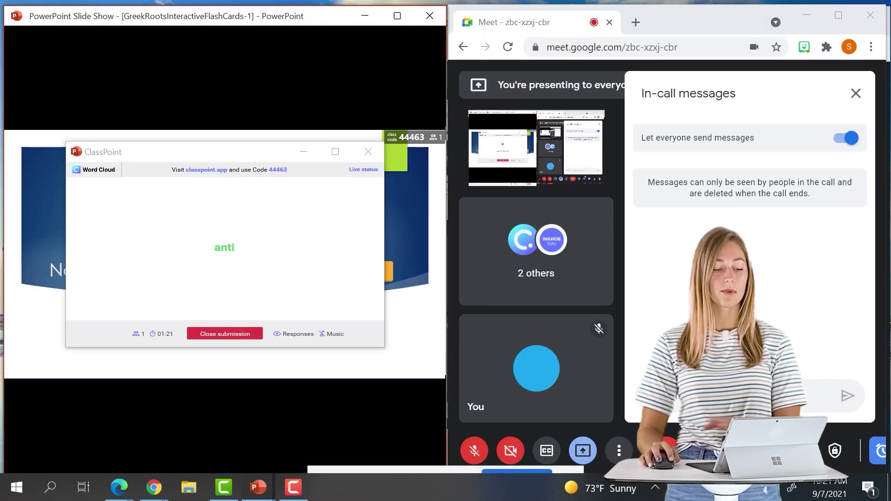
{"action": "left_click", "coordinate": [249, 335]}
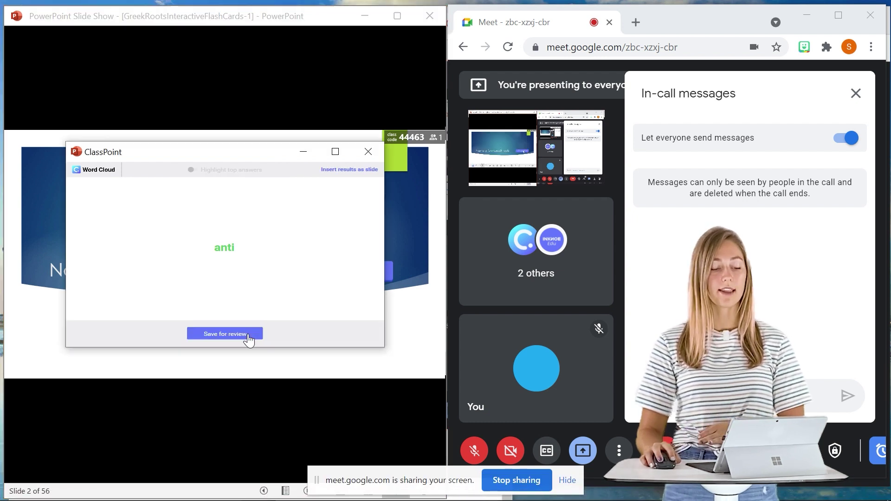
{"action": "left_click", "coordinate": [248, 335]}
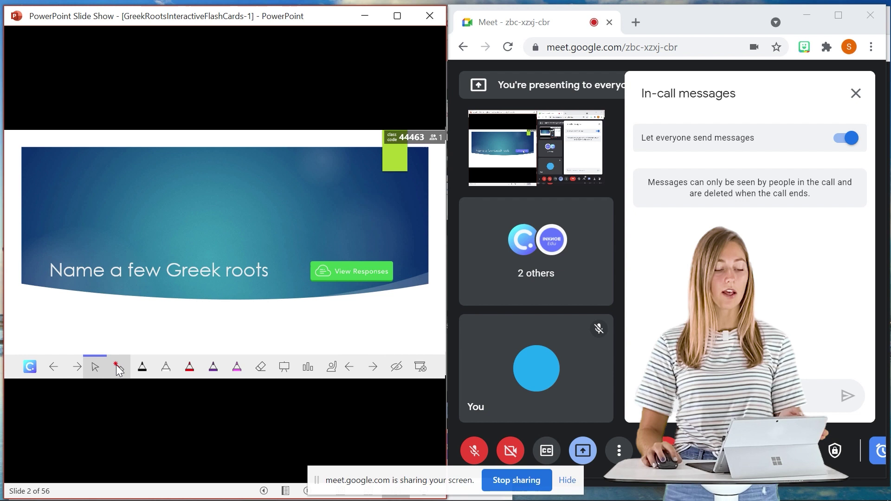
- Write 'Notes' on slide 2 with the red ClassPoint pen, then advance to slide 3
{"action": "left_click", "coordinate": [119, 367]}
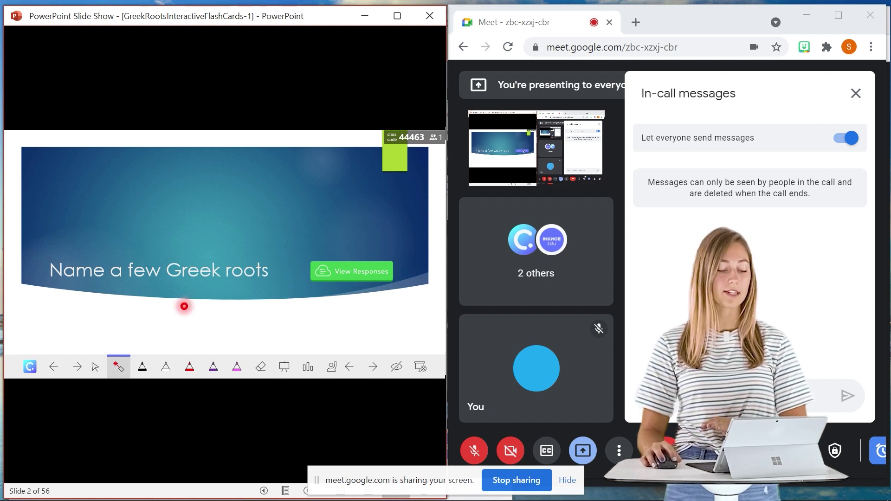
{"action": "left_click", "coordinate": [194, 374]}
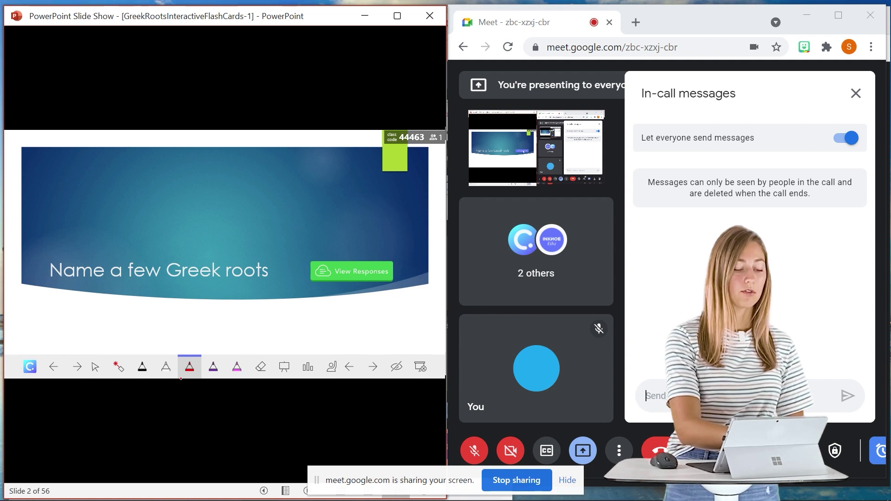
{"action": "left_click_drag", "start_coordinate": [125, 200], "coordinate": [128, 203]}
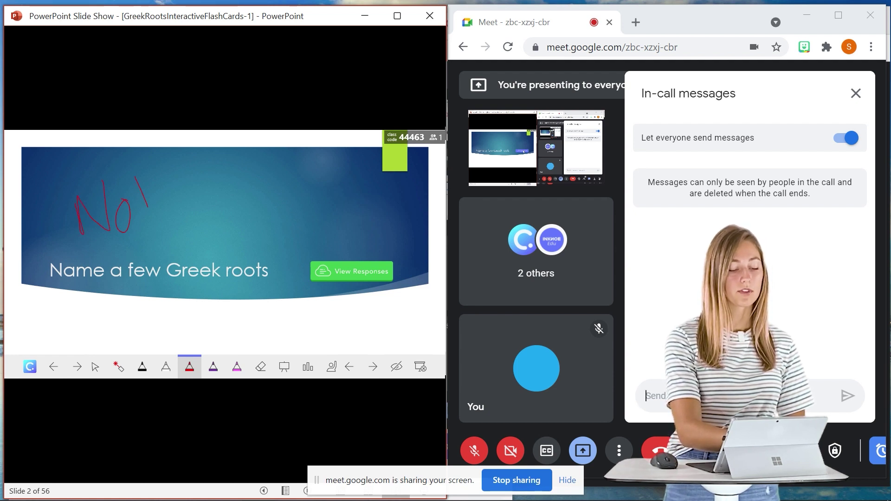
{"action": "mouse_move", "coordinate": [132, 212]}
{"action": "left_mouse_down"}
{"action": "mouse_move", "coordinate": [155, 199]}
{"action": "mouse_move", "coordinate": [185, 208]}
{"action": "left_mouse_up"}
{"action": "left_click_drag", "start_coordinate": [214, 165], "coordinate": [191, 224]}
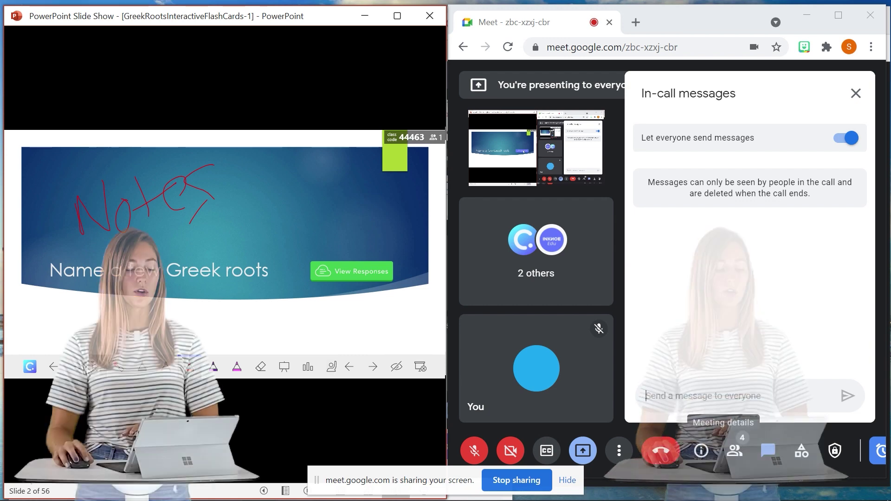
{"action": "key", "text": "Right"}
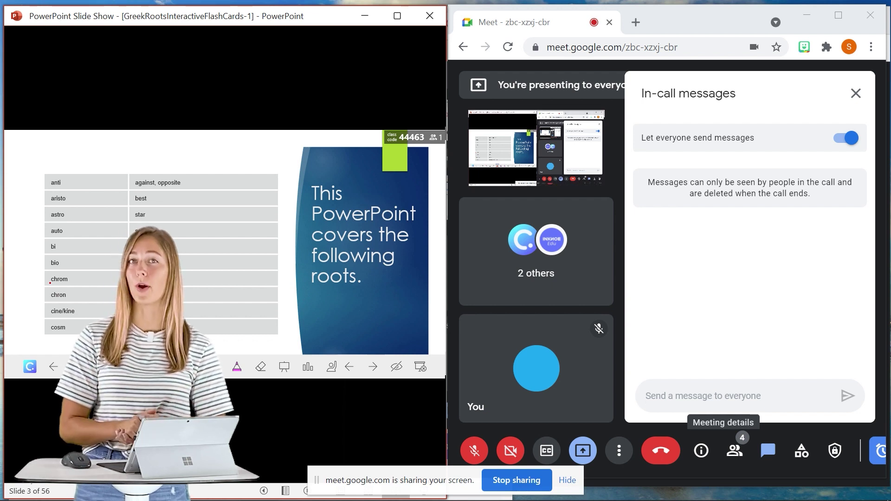
{"action": "left_click", "coordinate": [645, 396]}
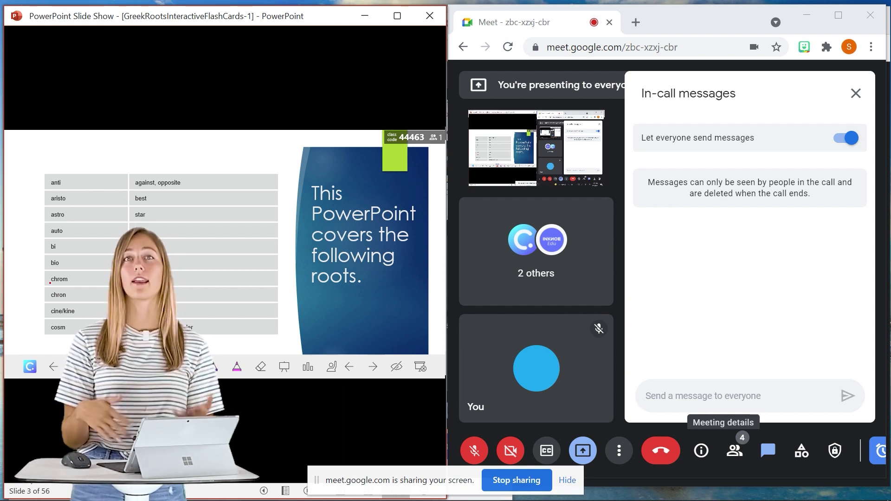